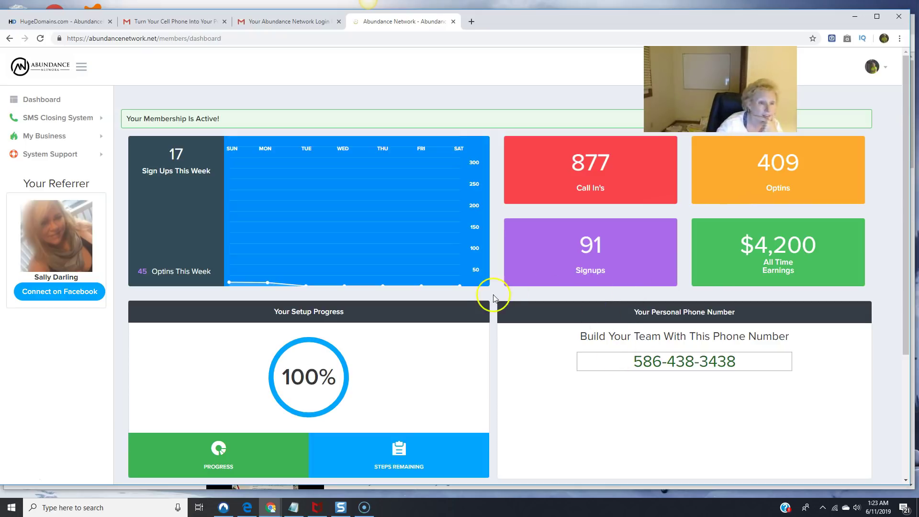
pyautogui.click(64, 119)
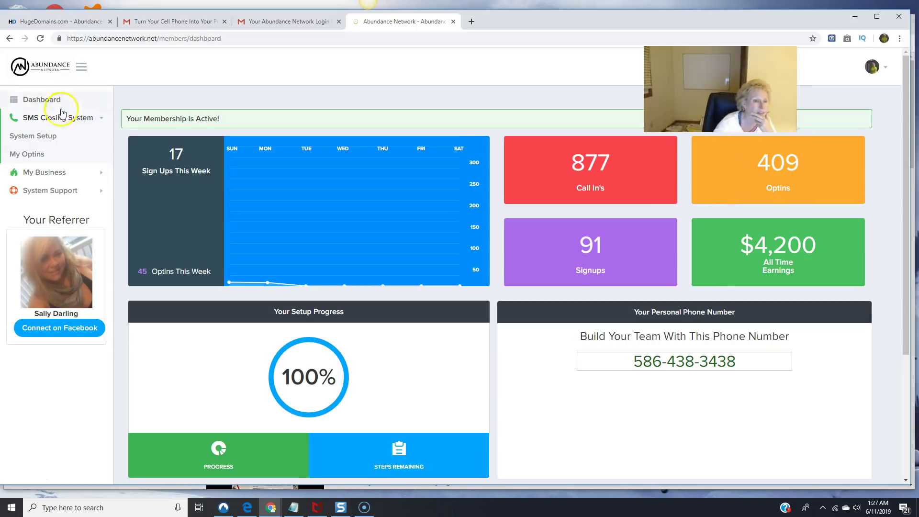
# Expand My Business and go via Pending Payments to Marketing Resources, Step 5 Start Marketing
pyautogui.click(50, 170)
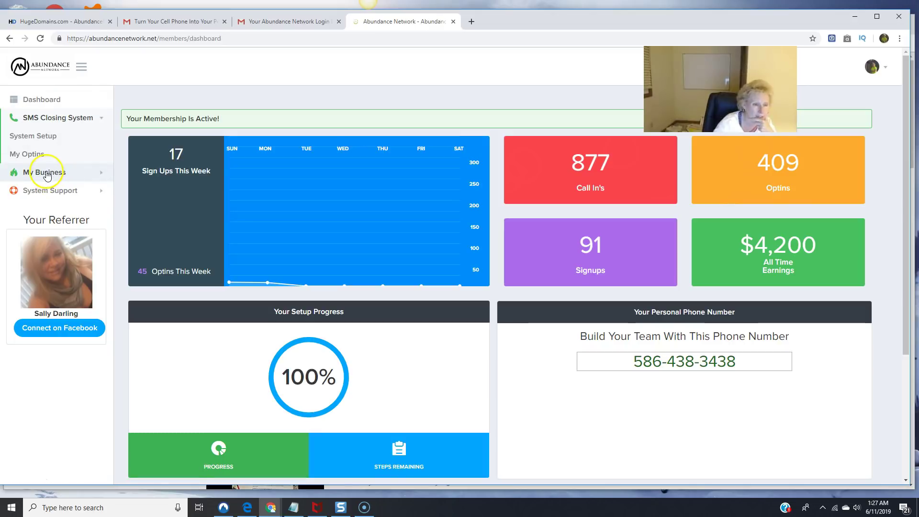
pyautogui.click(46, 173)
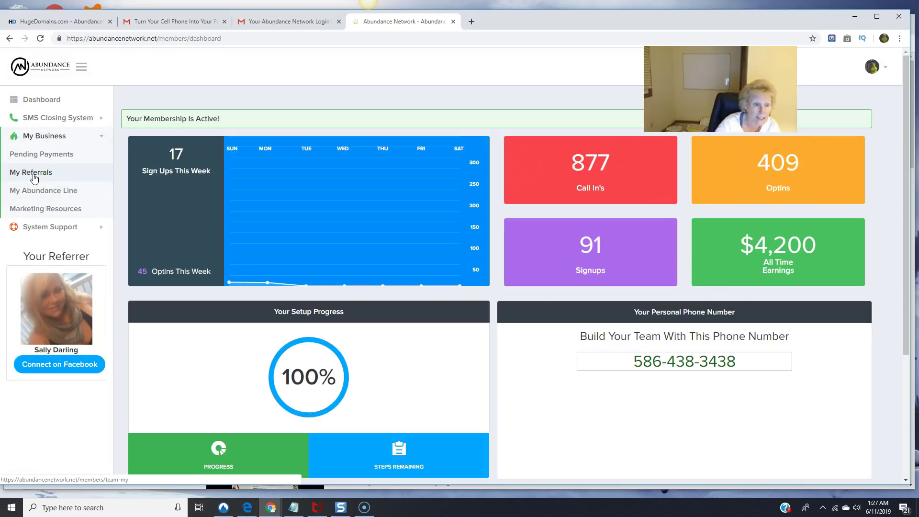
pyautogui.click(66, 162)
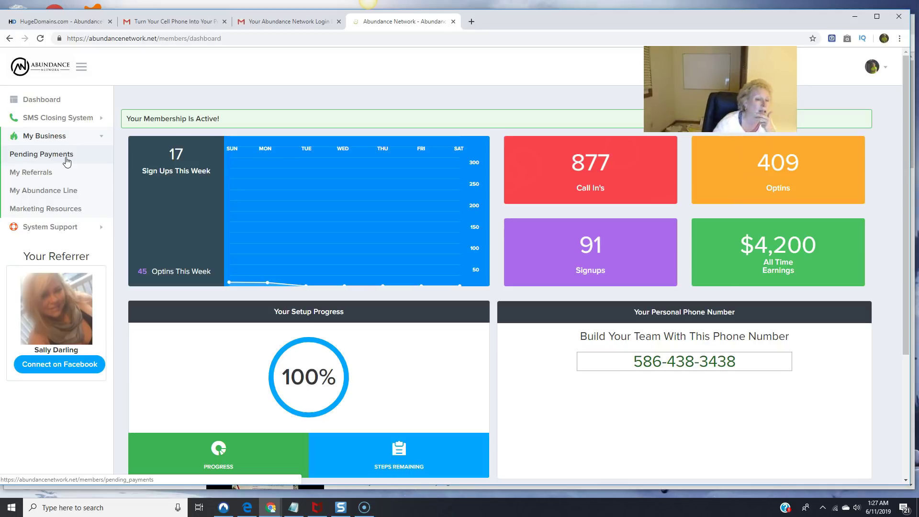
pyautogui.click(43, 209)
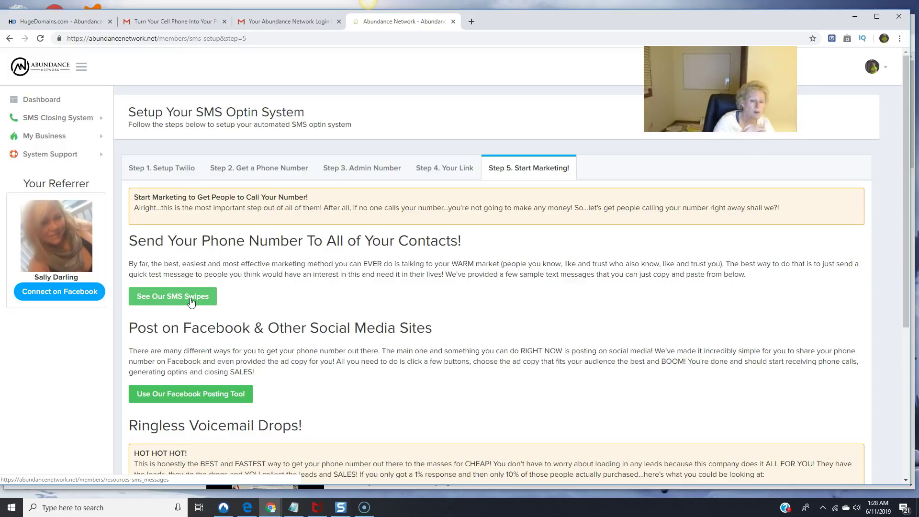
# View the sample text messages for contacting people on the Start Marketing step
pyautogui.click(185, 299)
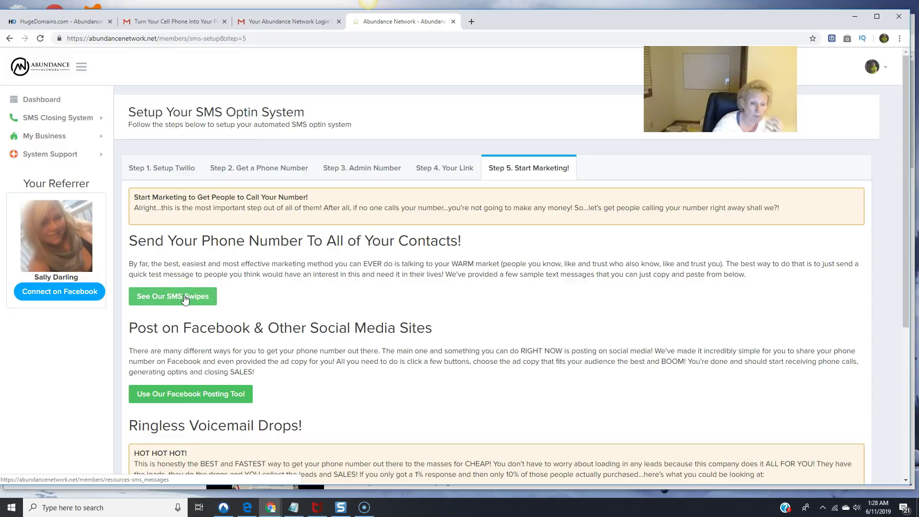
pyautogui.click(180, 300)
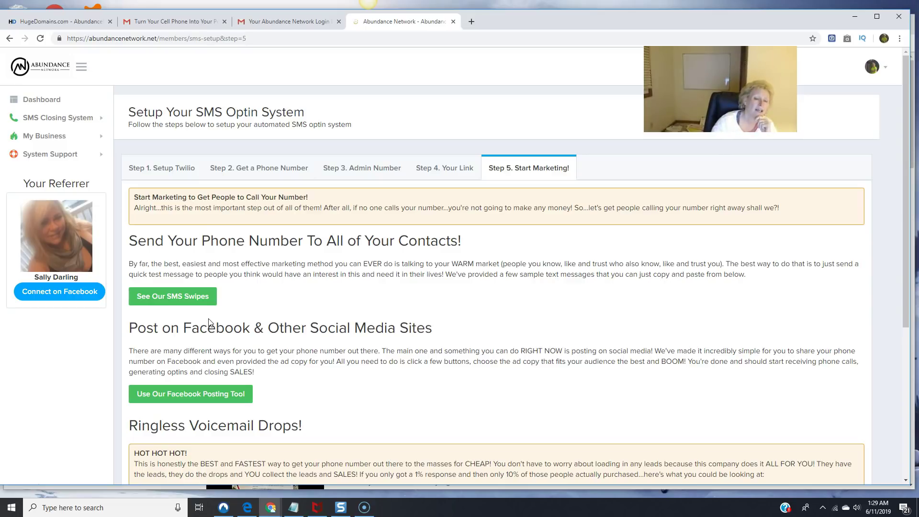
# Browse the Facebook posting tool's Make Money messages, then expand My Business
pyautogui.click(232, 391)
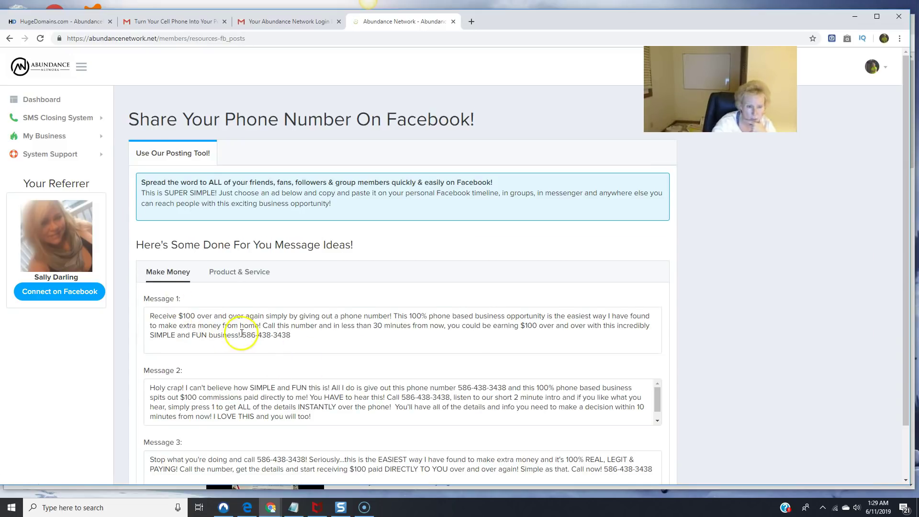
pyautogui.scroll(-1, 240, 334)
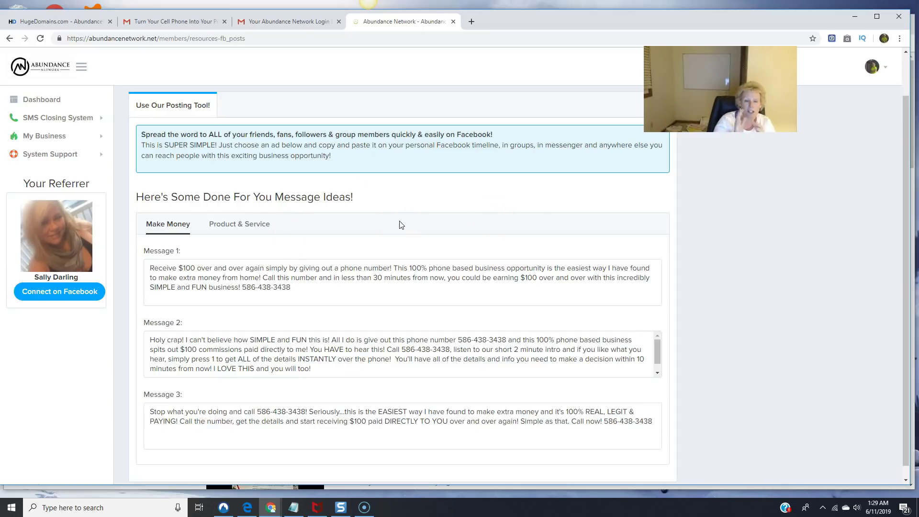
pyautogui.click(50, 141)
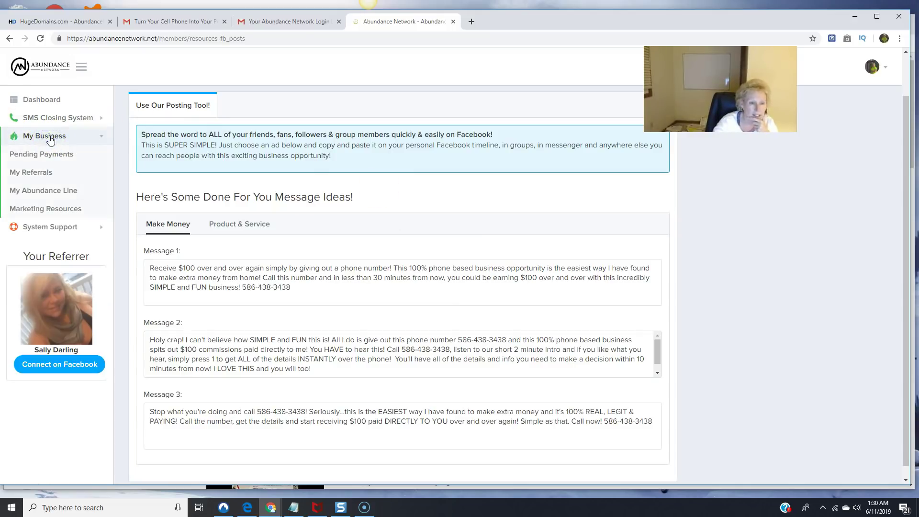
# Open Marketing Resources and scroll down to the Ringless Voicemail Drops pricing and messages
pyautogui.click(52, 209)
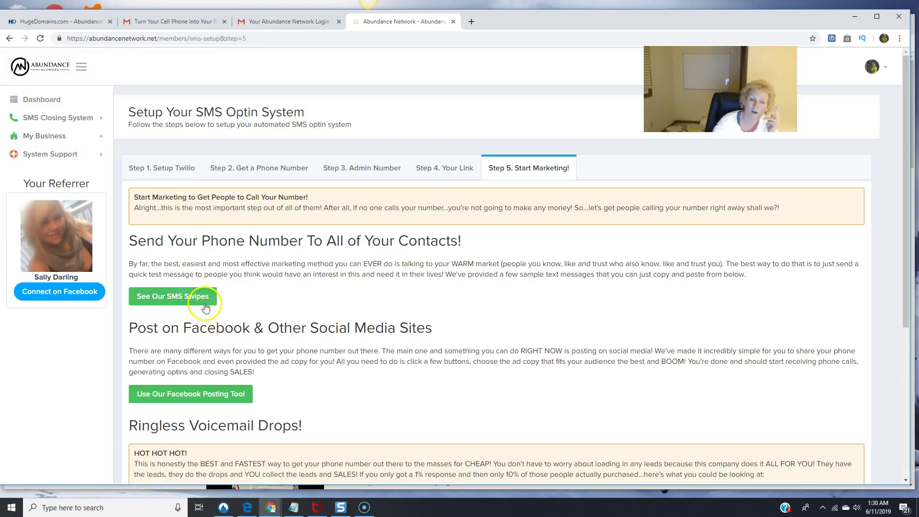
pyautogui.scroll(-2, 205, 307)
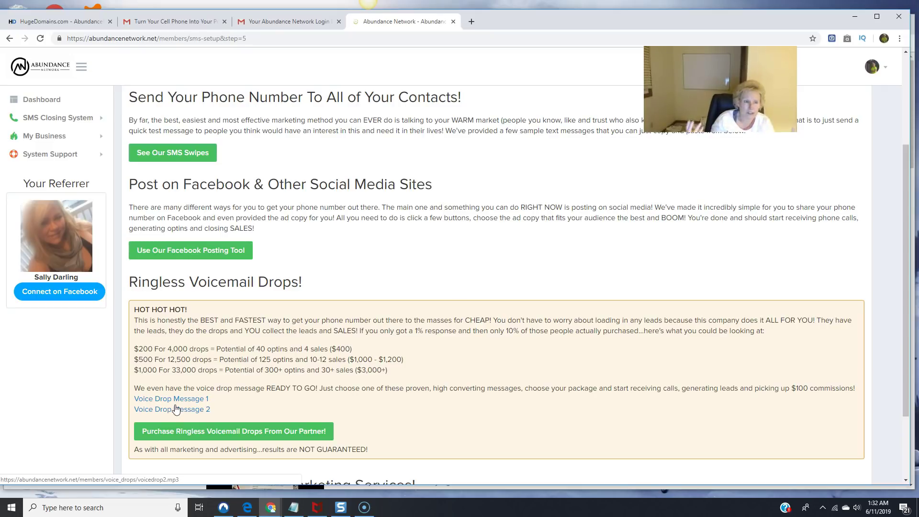
# Select Dashboard in the left sidebar to view weekly signups, call-ins, optins and earnings
pyautogui.click(50, 99)
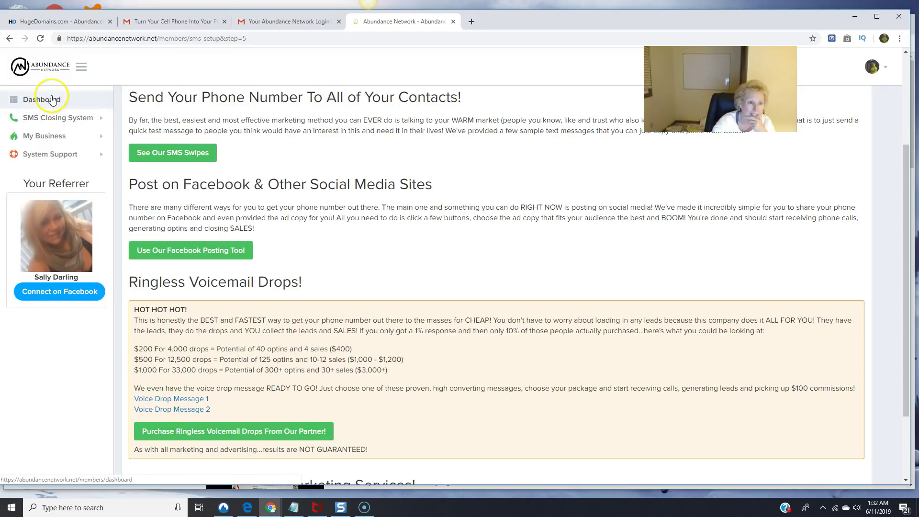